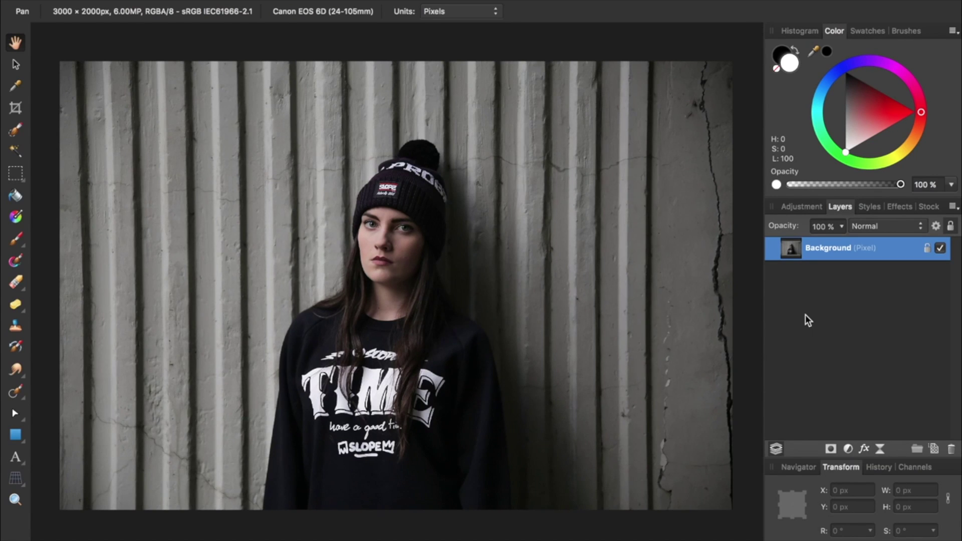
Step: Add a Curves adjustment with raised blacks, lowered whites and two midtone points shaping the curve
key("super+m")
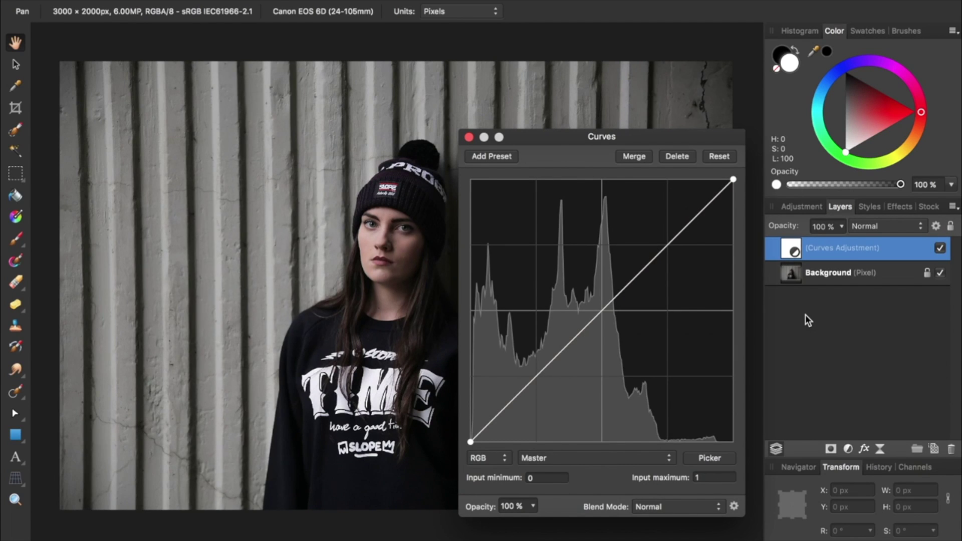
left_click_drag(471, 441, 470, 426)
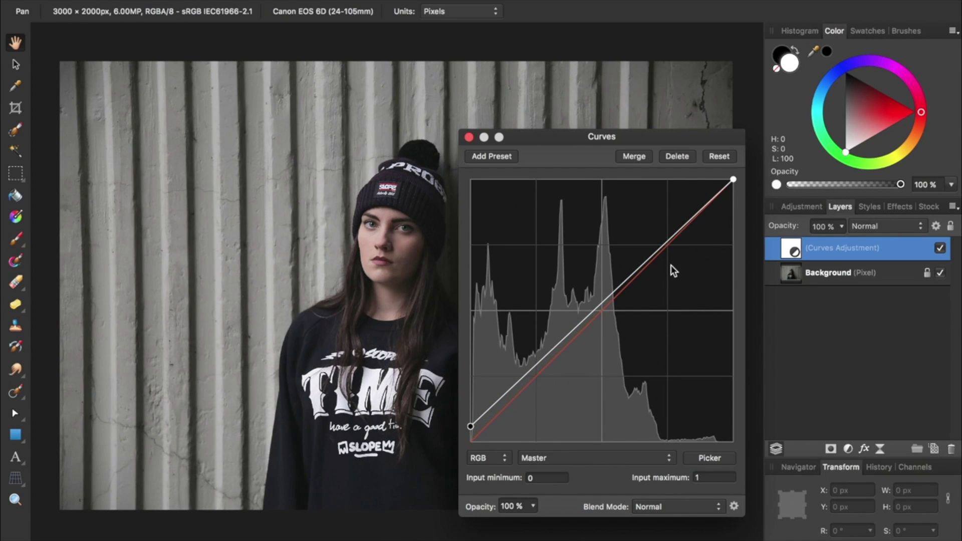
left_click_drag(732, 179, 731, 200)
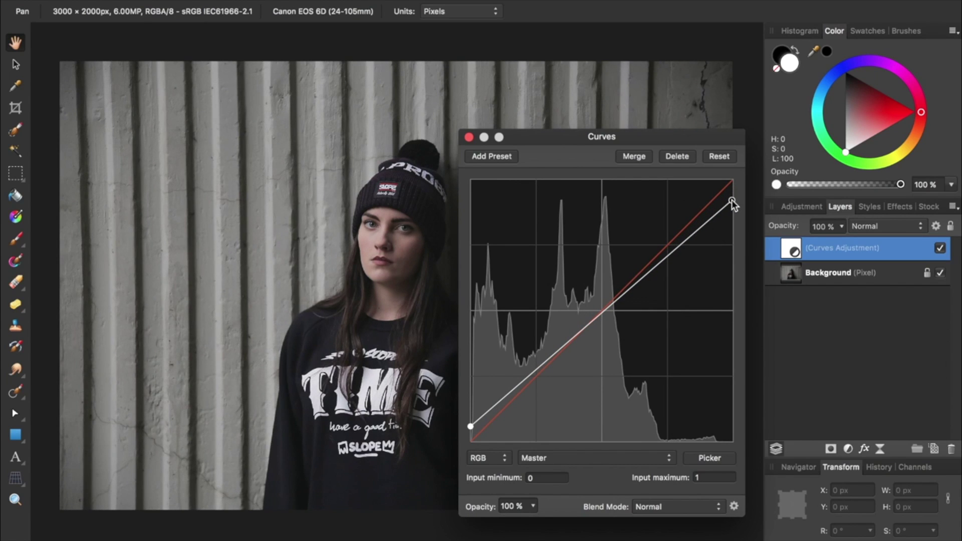
left_click(940, 249)
left_click(940, 249)
left_click_drag(535, 373, 535, 386)
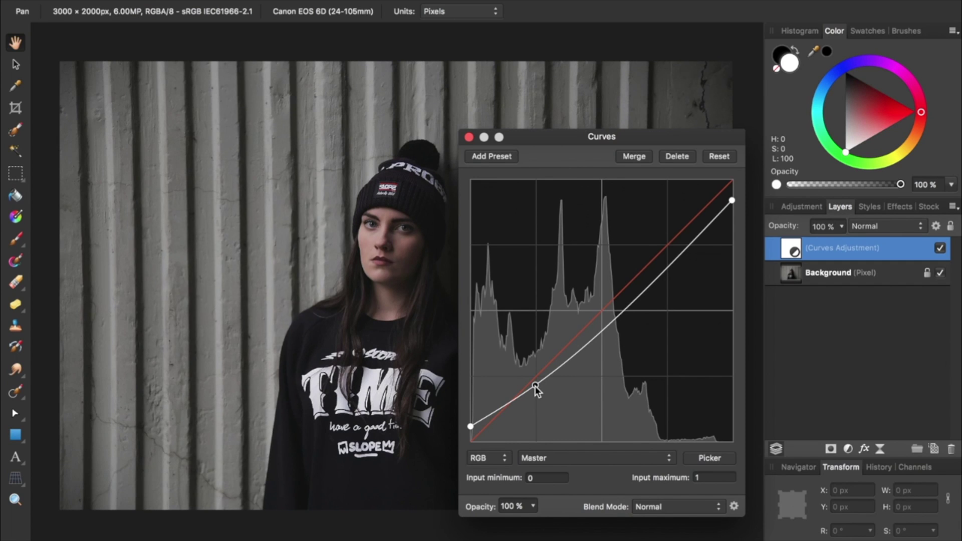
left_click_drag(668, 270, 664, 257)
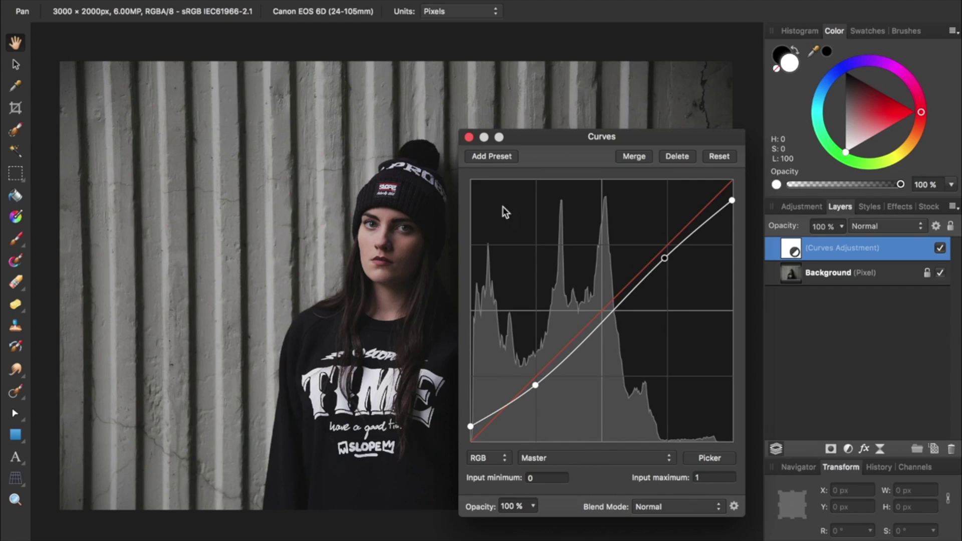
Step: Close the Curves settings and add a Color Balance adjustment layer
left_click(469, 137)
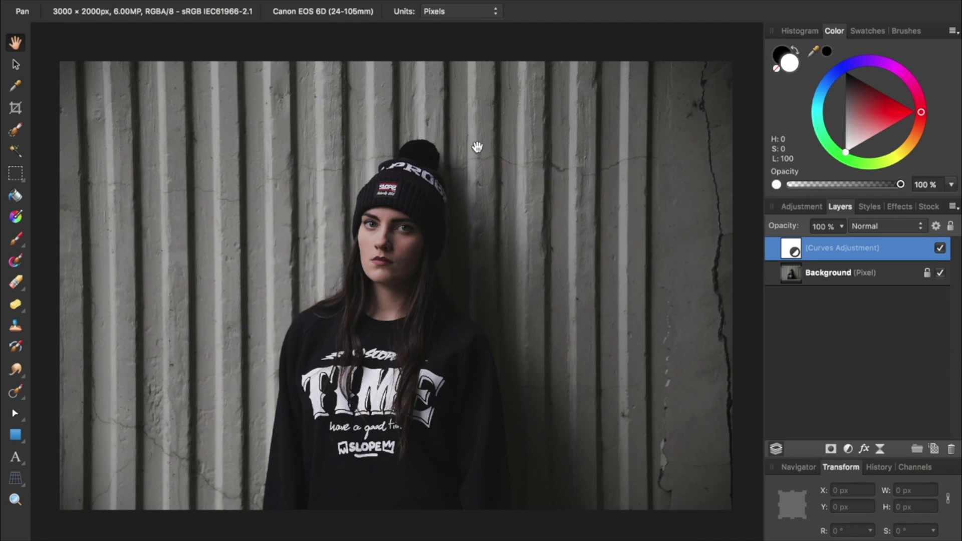
left_click(848, 449)
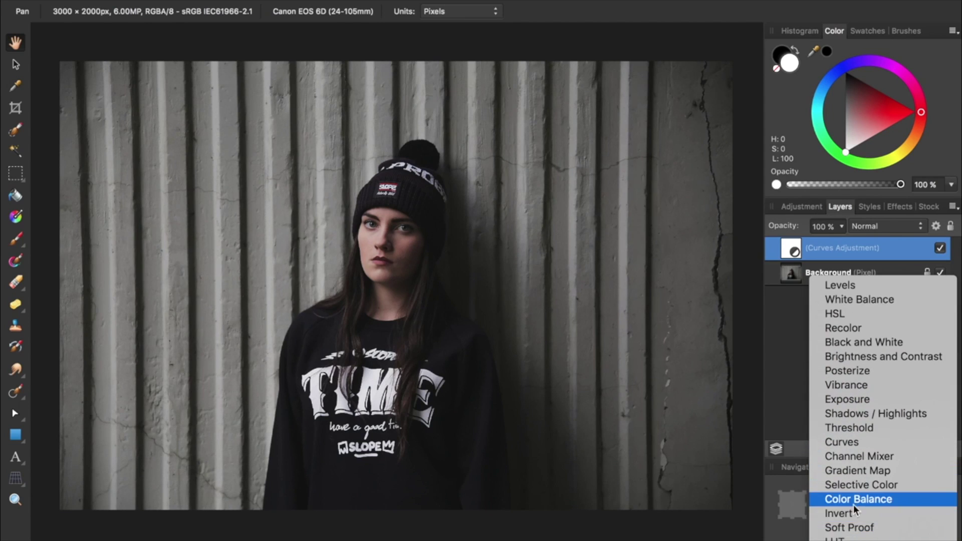
left_click(853, 500)
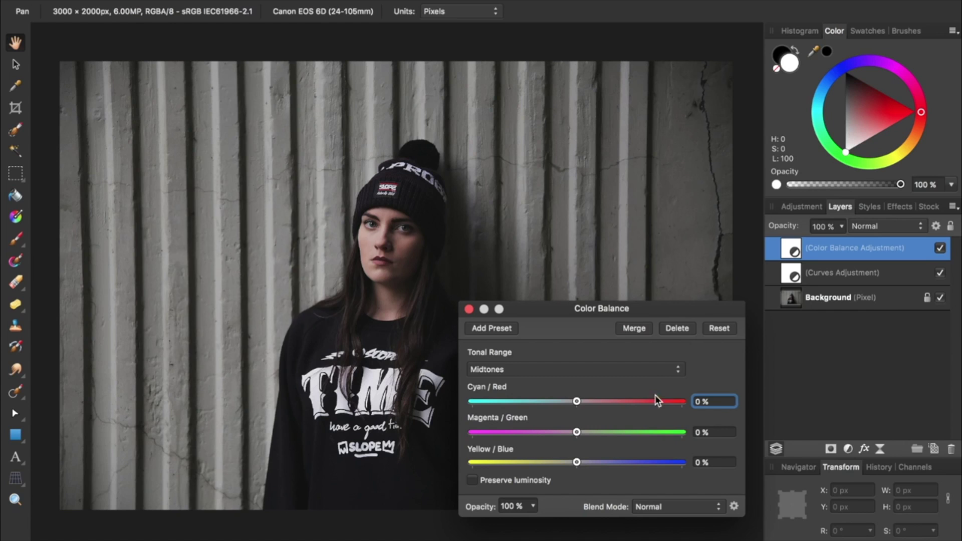
Step: Set the Shadows tonal range to Cyan/Red -13% and Yellow/Blue 40%
left_click(648, 371)
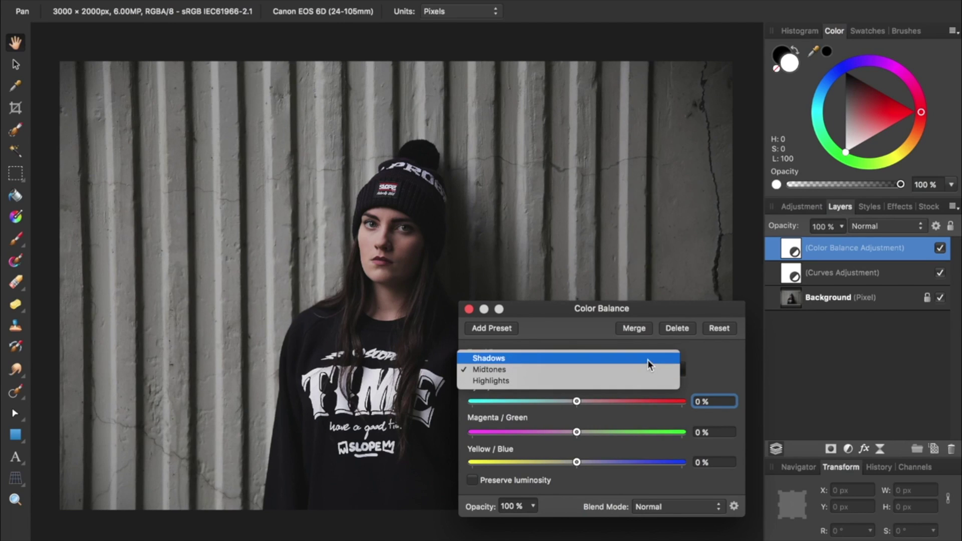
left_click(647, 359)
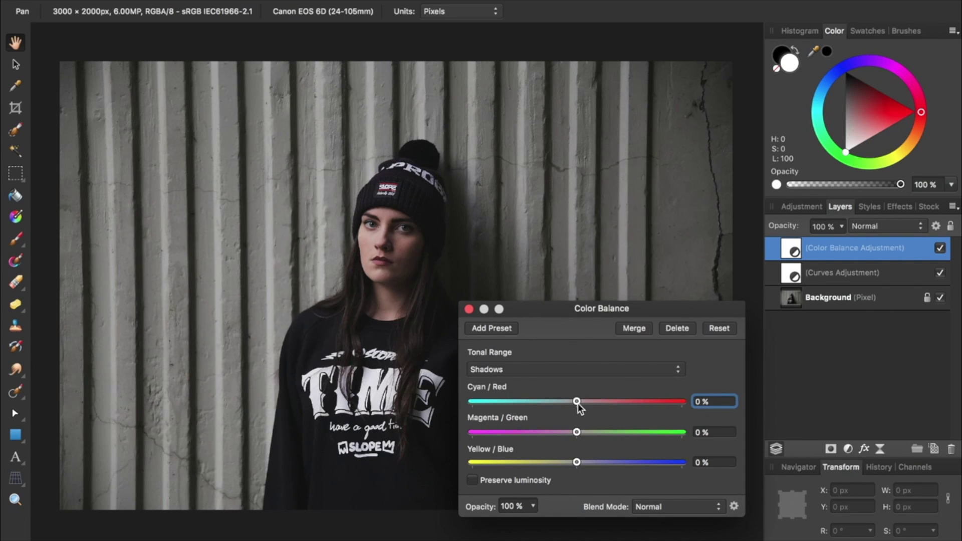
left_click_drag(579, 403, 565, 405)
left_click_drag(576, 461, 618, 463)
Step: Switch Color Balance to Highlights and set Cyan/Red 33% and Yellow/Blue -61%
left_click(608, 371)
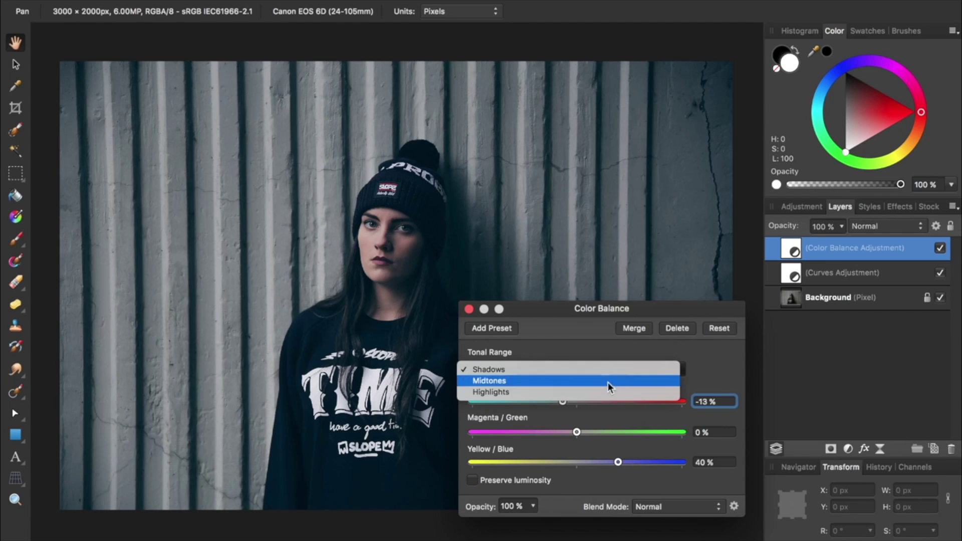
left_click(608, 392)
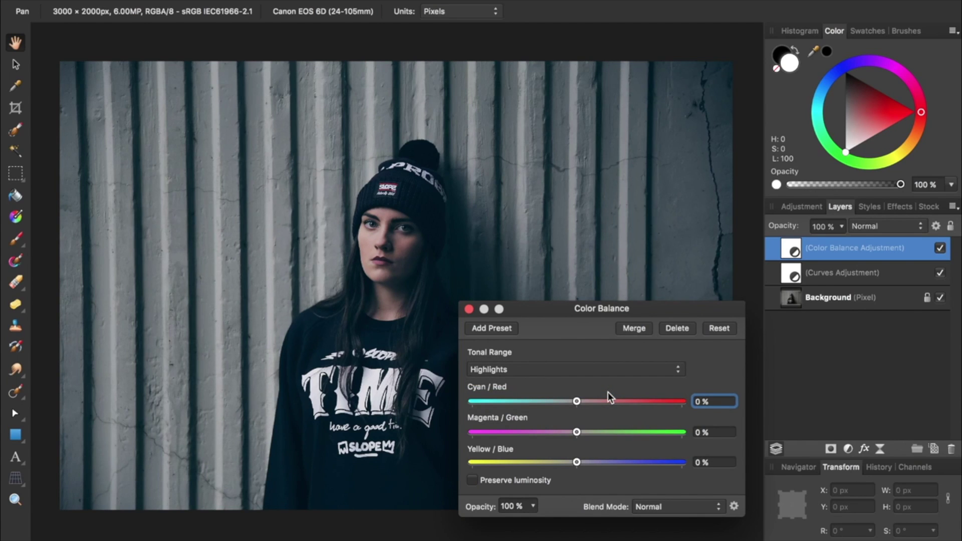
left_click_drag(602, 400, 611, 401)
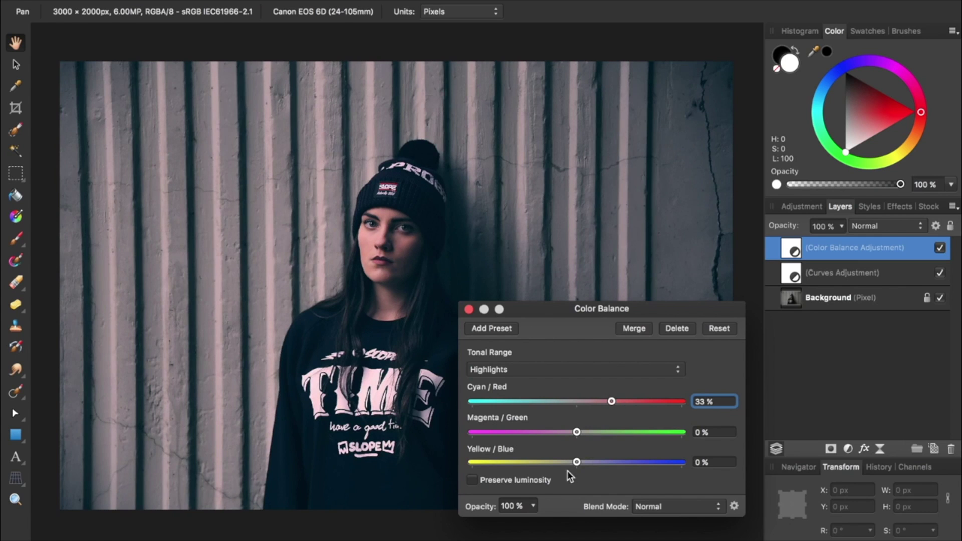
left_click_drag(576, 461, 510, 464)
Step: Close Color Balance and set the Crop tool to a Custom Ratio of 21 × 9
left_click(467, 309)
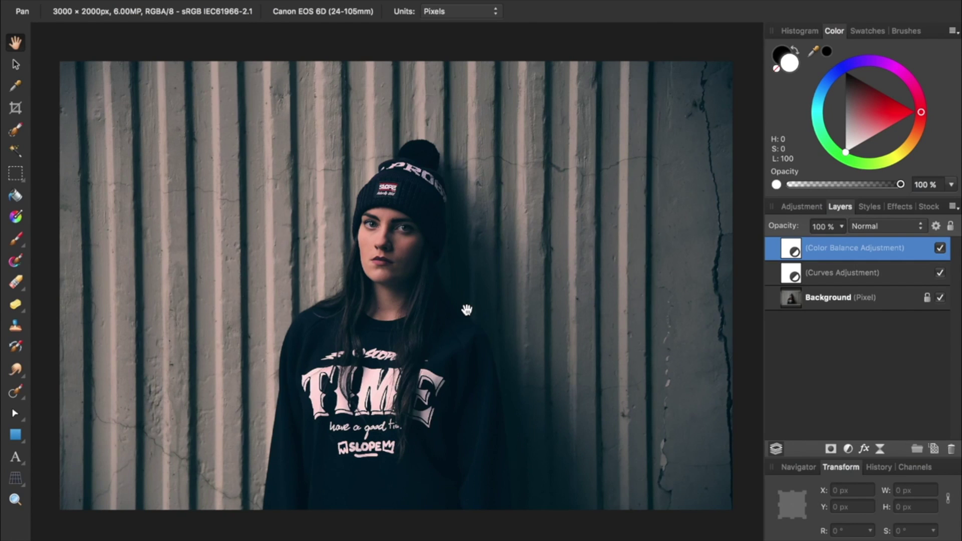
key("c")
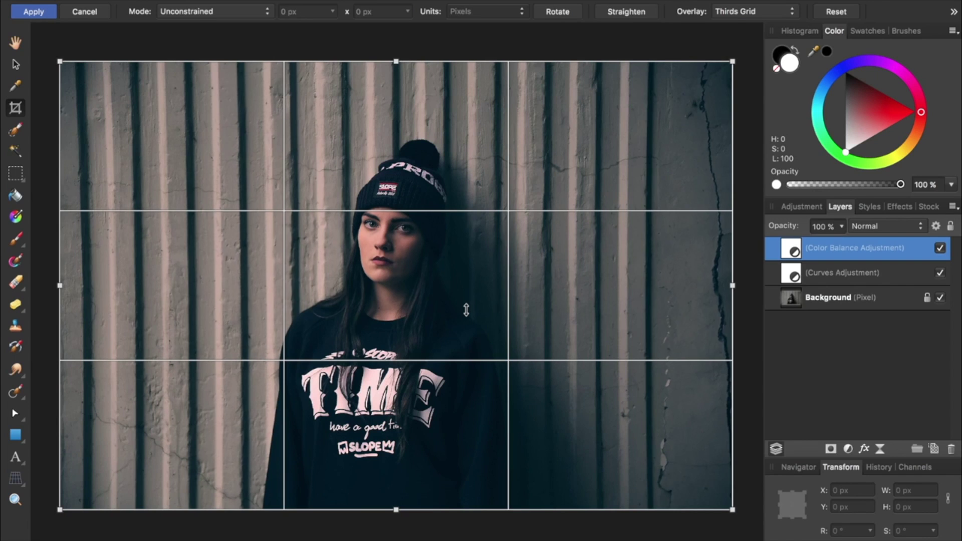
left_click(248, 11)
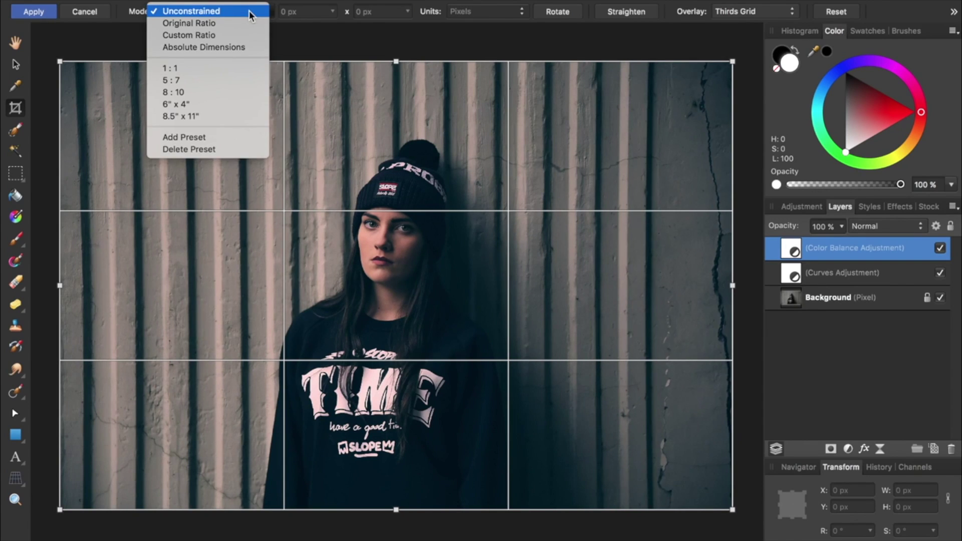
left_click(249, 35)
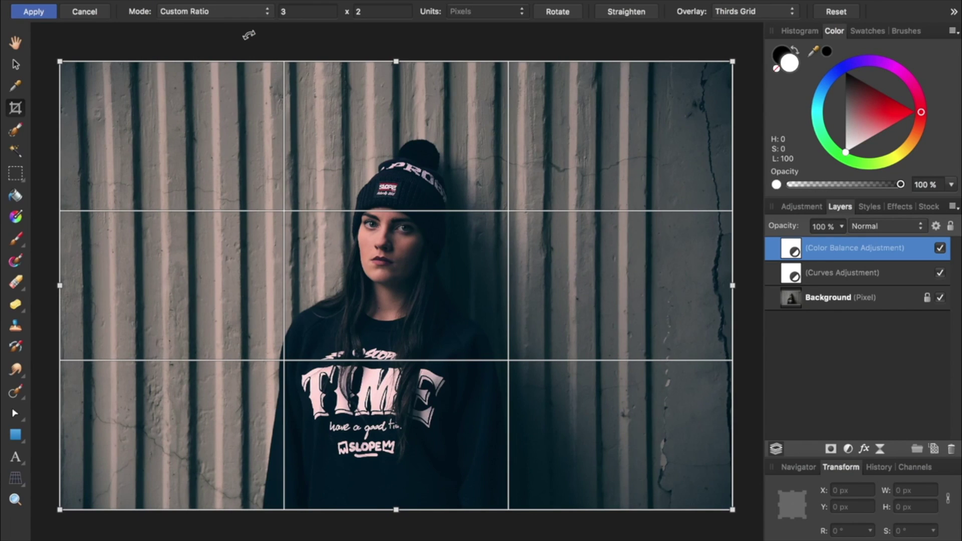
left_click(296, 15)
type("21")
key("Return")
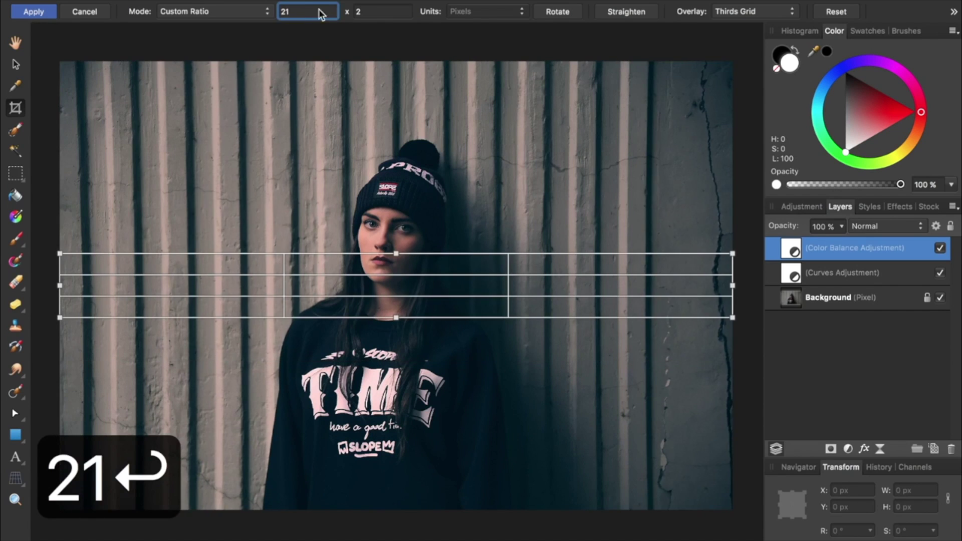
left_click(369, 15)
type("9")
key("Return")
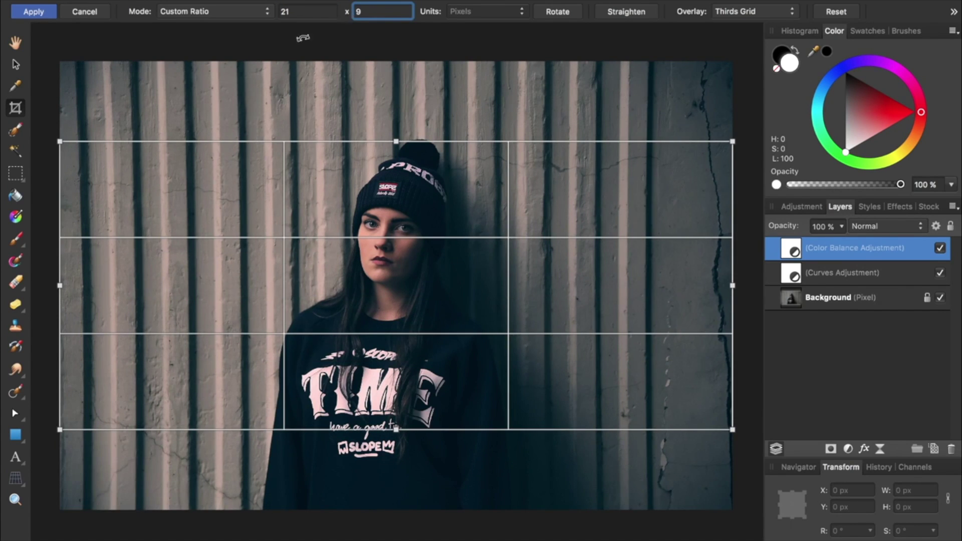
Step: Apply the 21:9 crop, unlock the Background layer and nudge the photo slightly lower
left_click(33, 11)
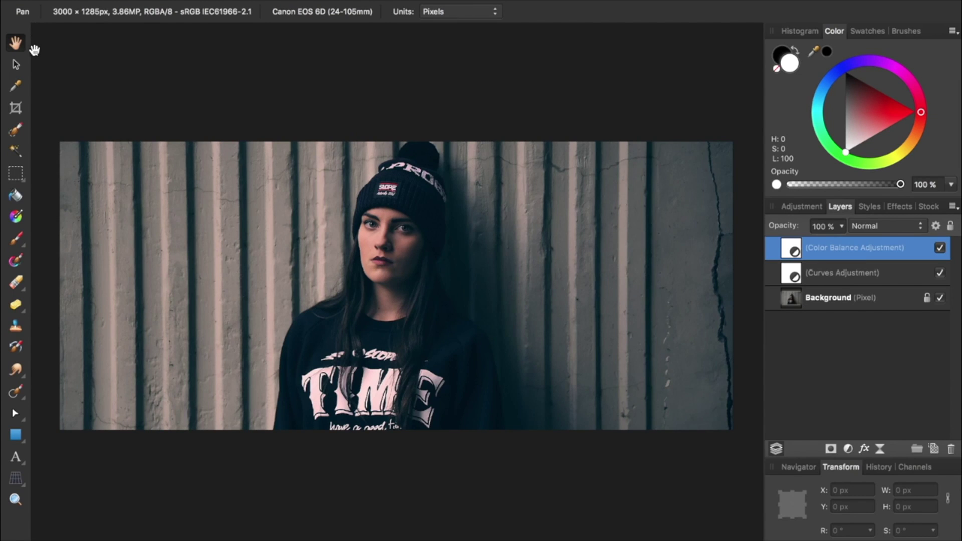
left_click(16, 66)
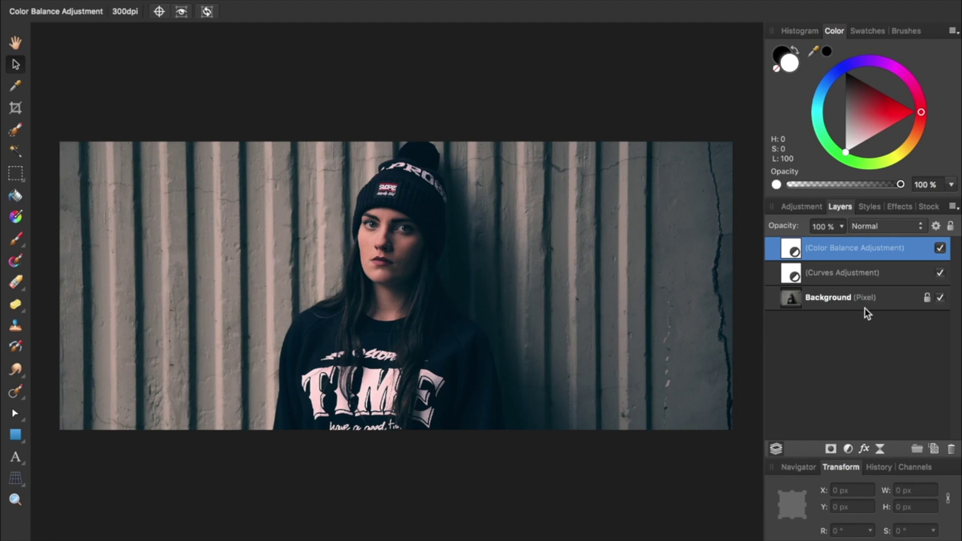
left_click(927, 300)
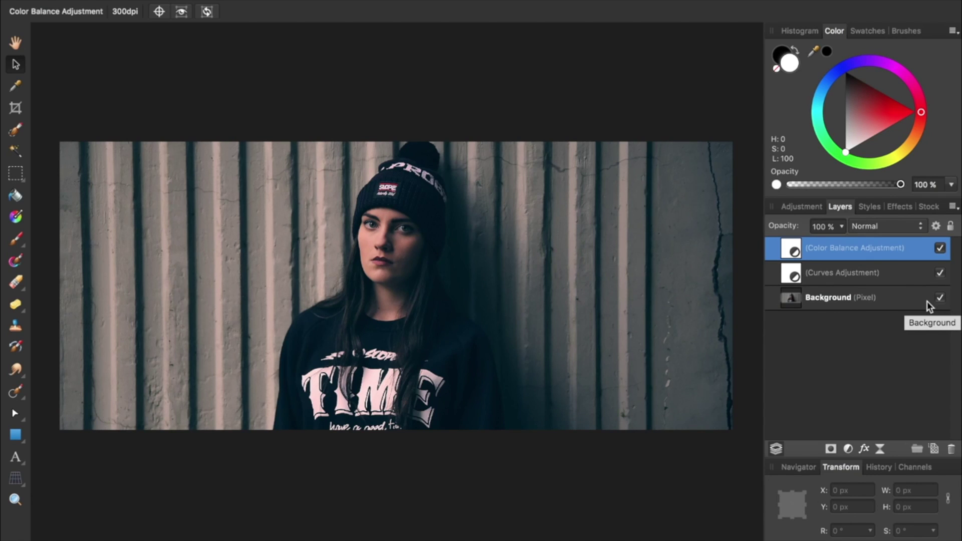
left_click(475, 284)
mouse_move(472, 278)
left_mouse_down()
mouse_move(470, 254)
mouse_move(472, 296)
left_mouse_up()
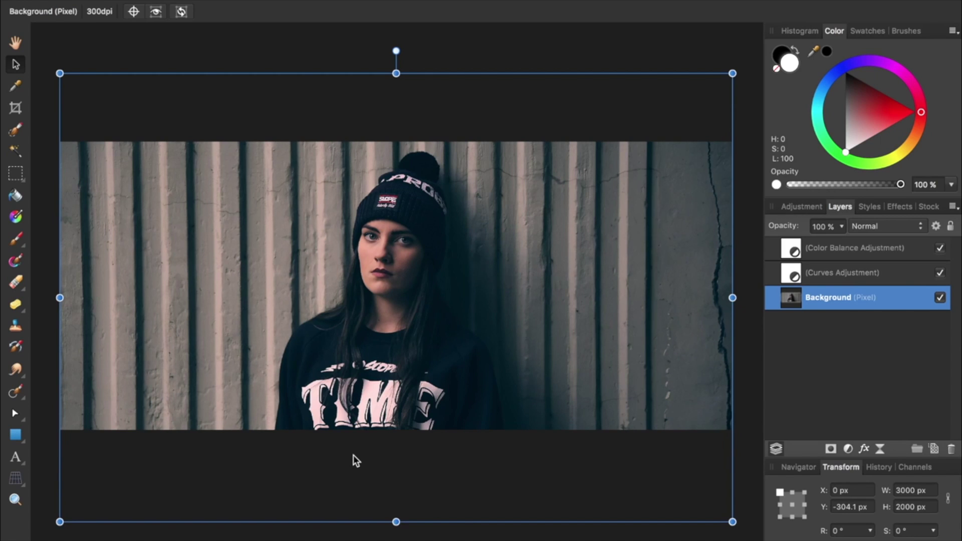
Step: Undo back to the uncropped photo and draw a rectangle sized 21 × 9 px
key("super+z")
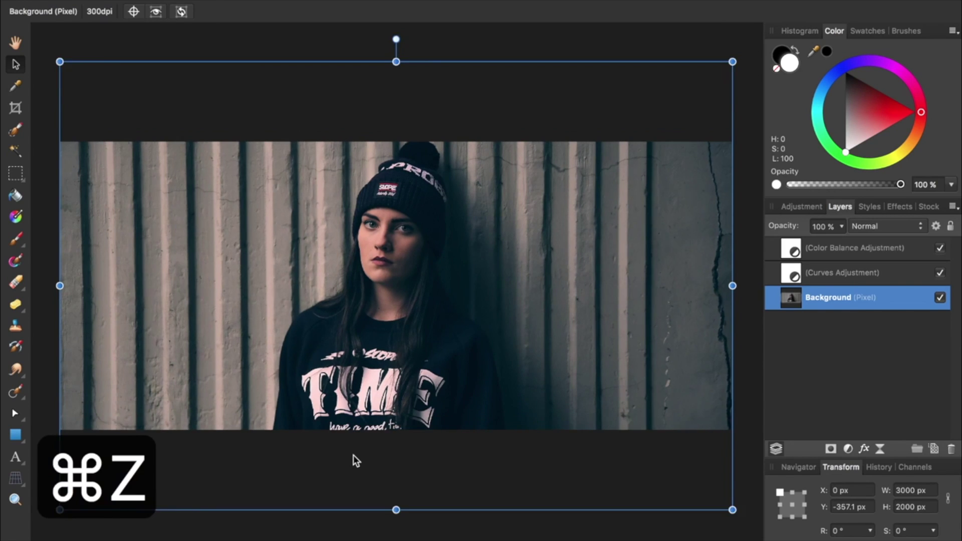
key("super+z")
key("super+z")
key("super+z")
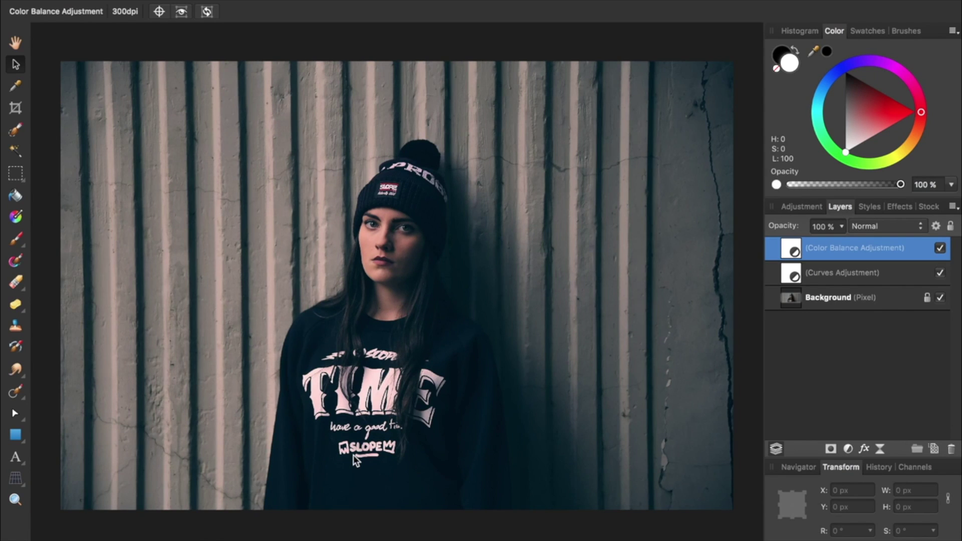
left_click(20, 438)
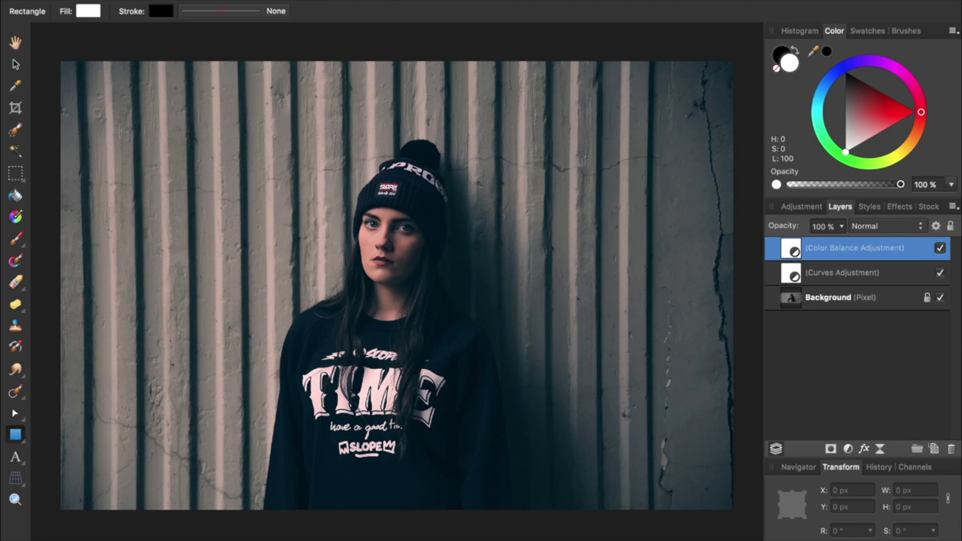
left_click_drag(114, 109, 481, 368)
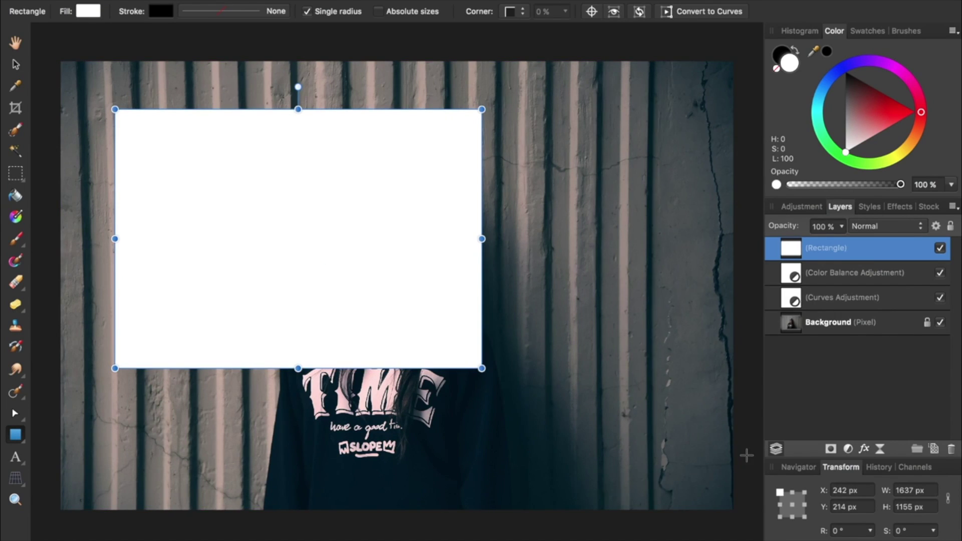
left_click(924, 491)
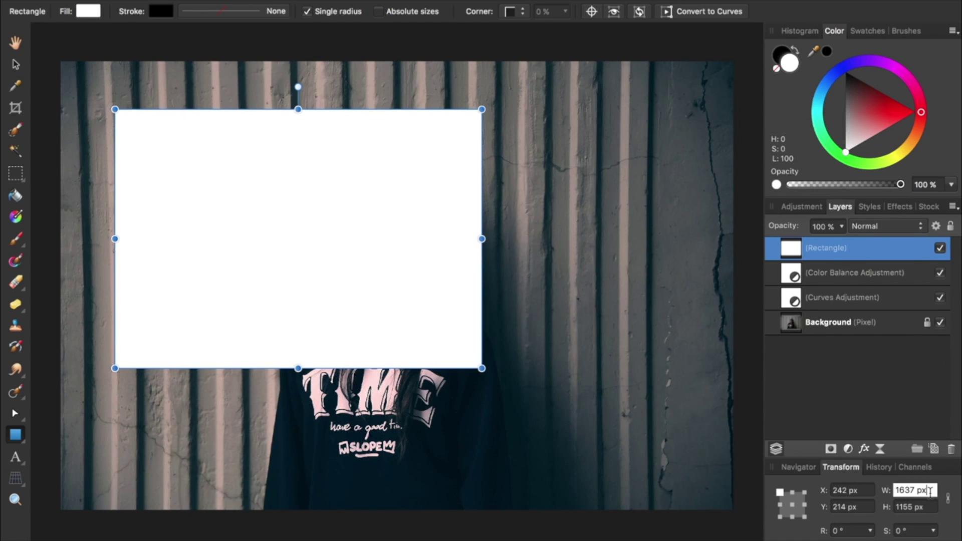
type("21")
key("Return")
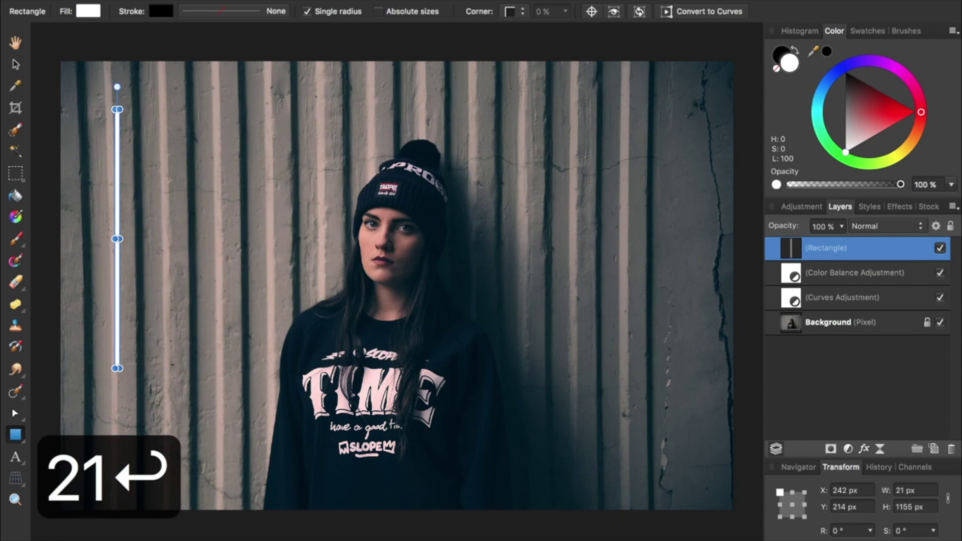
left_click(906, 507)
type("9")
key("Return")
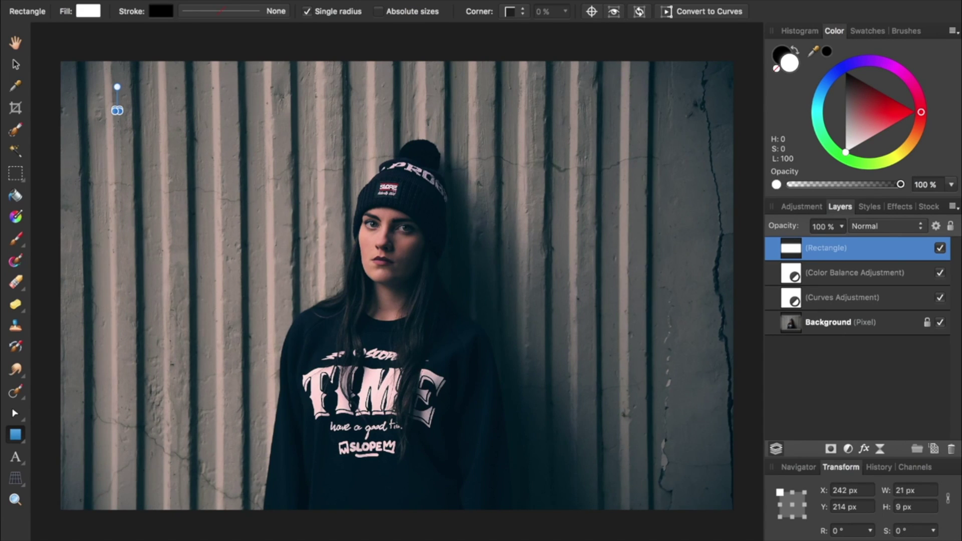
Step: Scale the rectangle proportionally to the full canvas width and centre it vertically
key("v")
left_click_drag(120, 112, 733, 374)
left_click_drag(114, 374, 60, 401)
left_click_drag(298, 310, 302, 337)
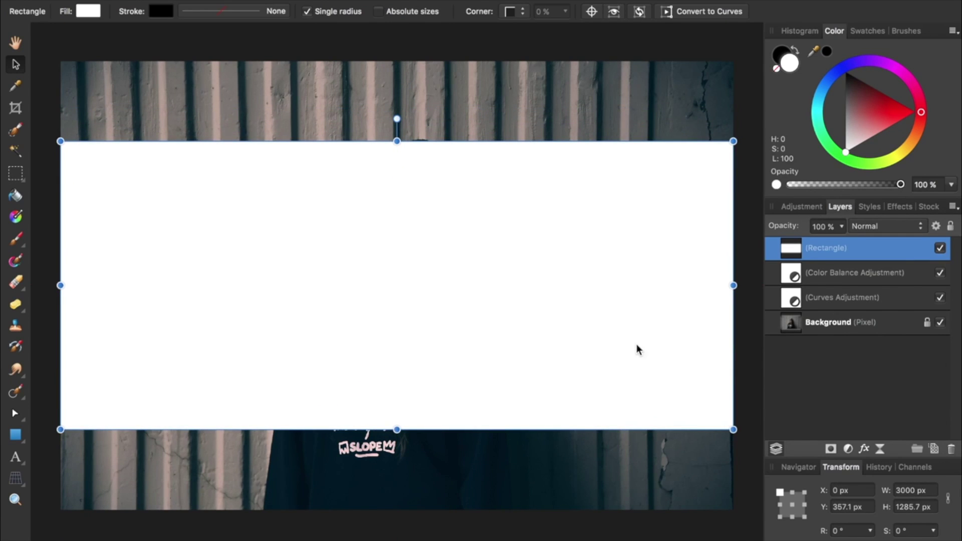
Step: Select the Background, Curves and Color Balance layers and clip them into the Rectangle layer
left_click(847, 326)
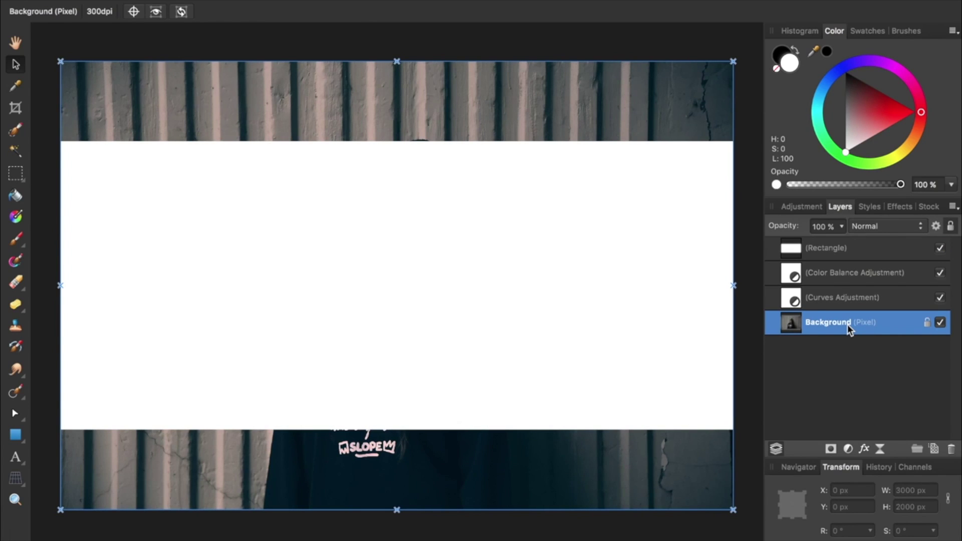
left_click(837, 276, "shift")
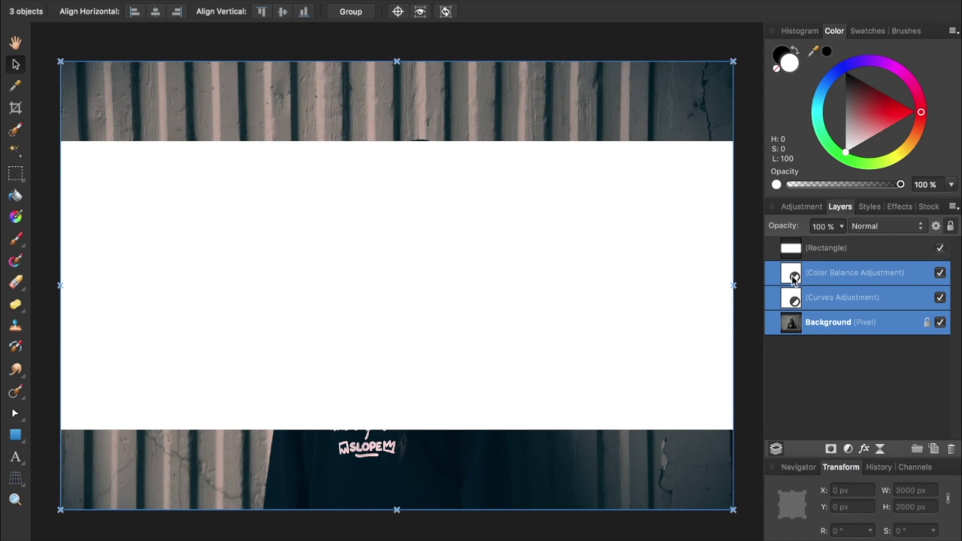
left_click_drag(793, 279, 827, 257)
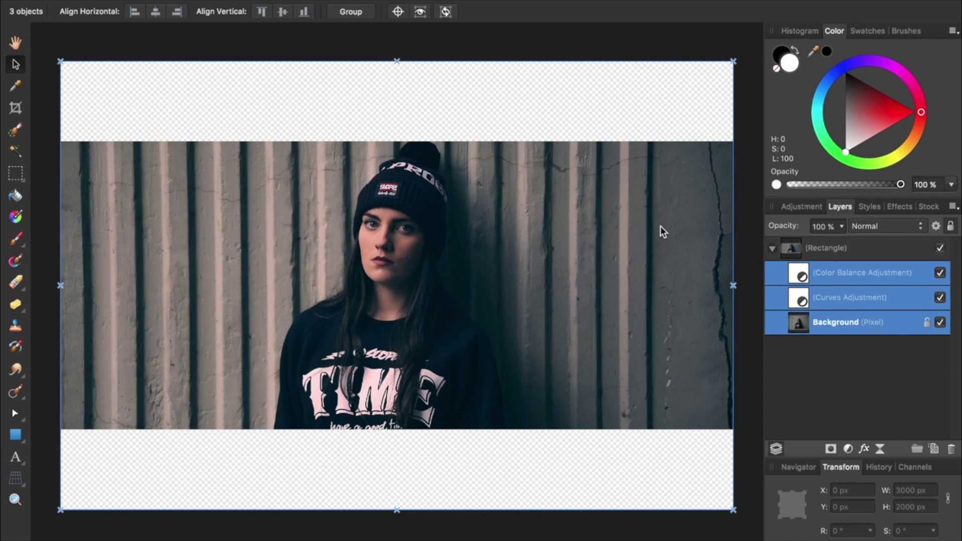
Step: Draw a full-canvas rectangle, move it beneath the clipped photo and fill it black
left_click(16, 436)
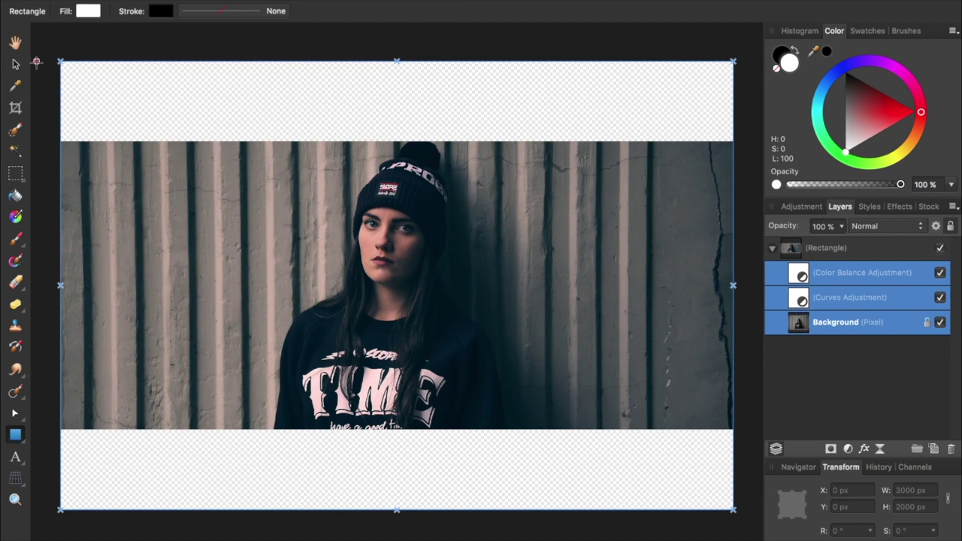
left_click_drag(41, 48, 733, 510)
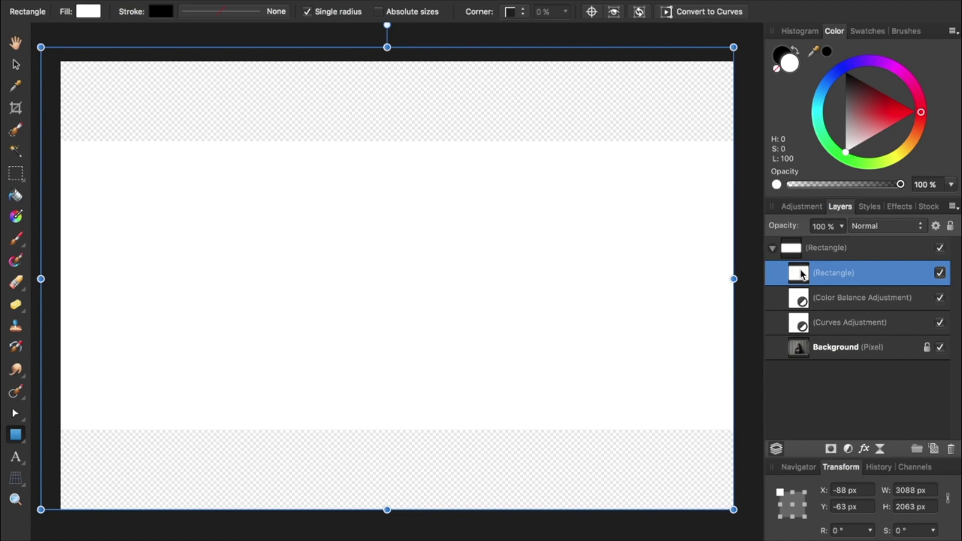
left_click_drag(801, 274, 771, 365)
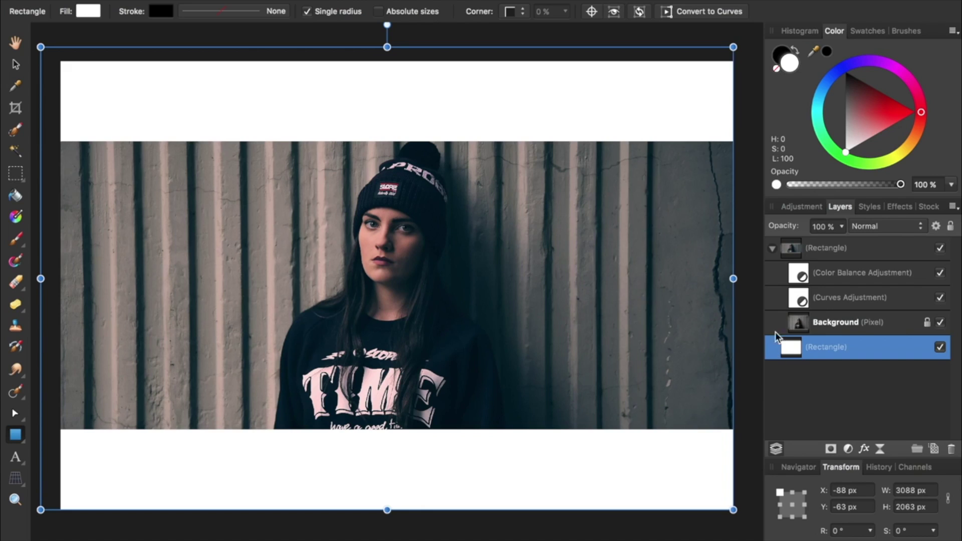
left_click_drag(845, 133, 825, 59)
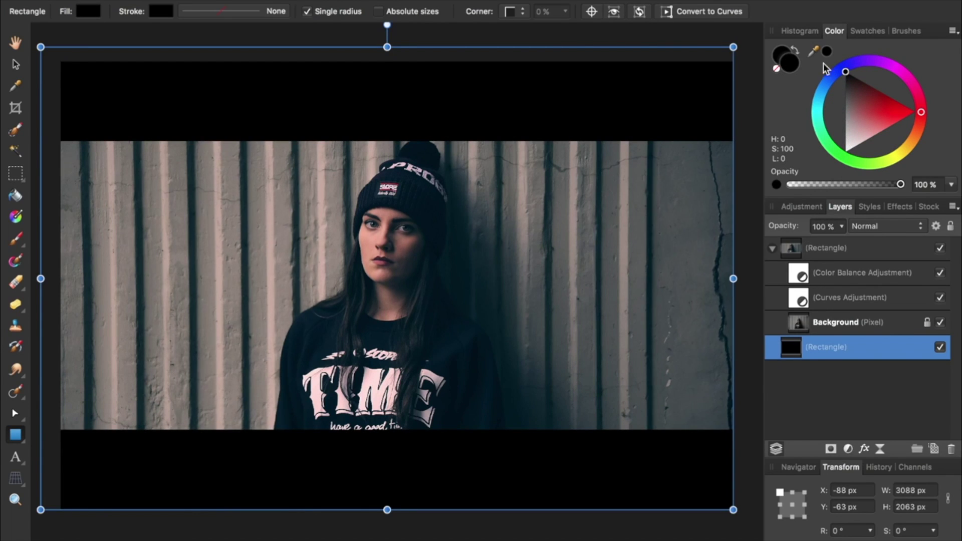
left_click(753, 106)
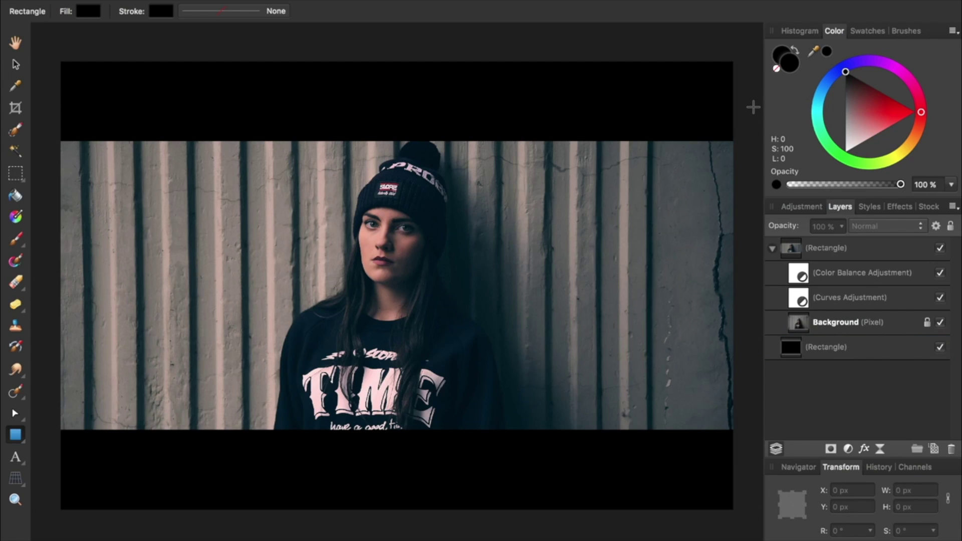